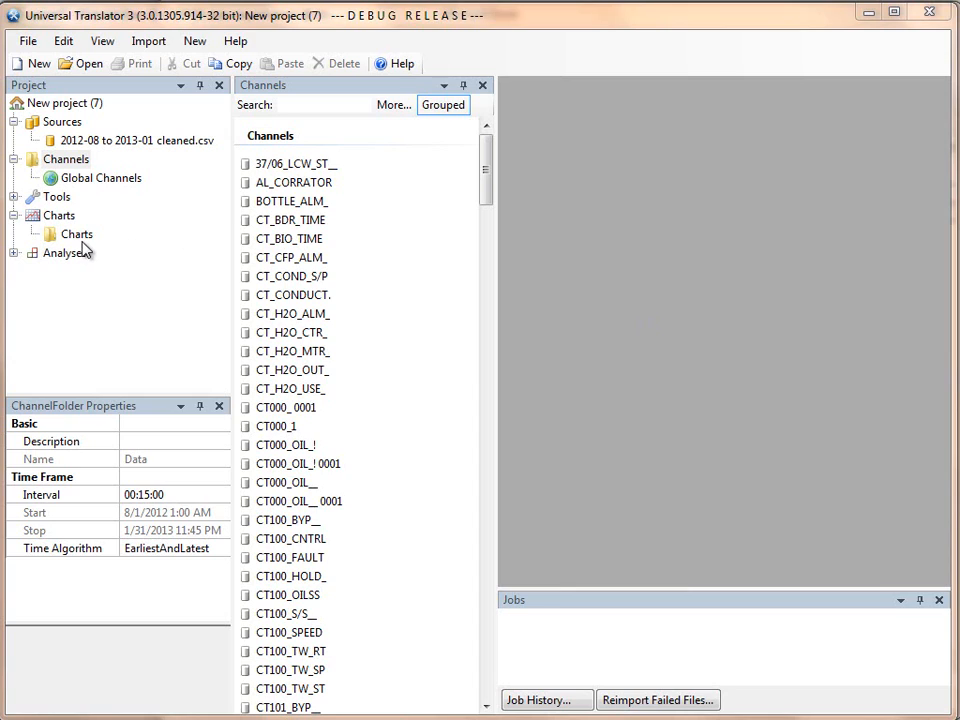
- Create a new line chart in the Charts folder and open it for viewing
click(77, 235)
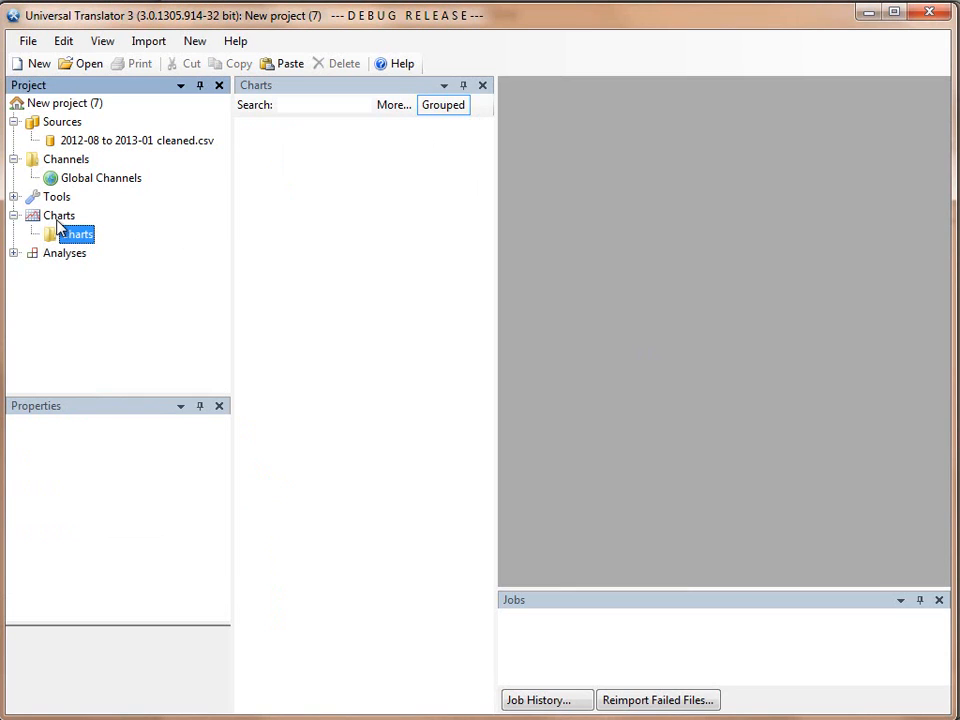
right_click(76, 242)
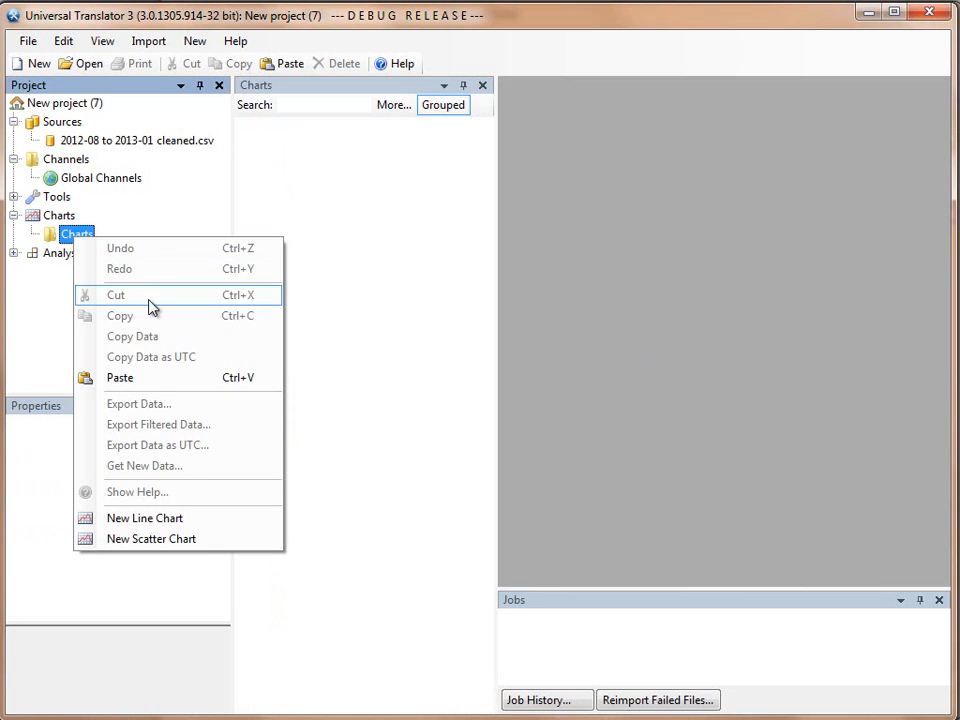
click(174, 520)
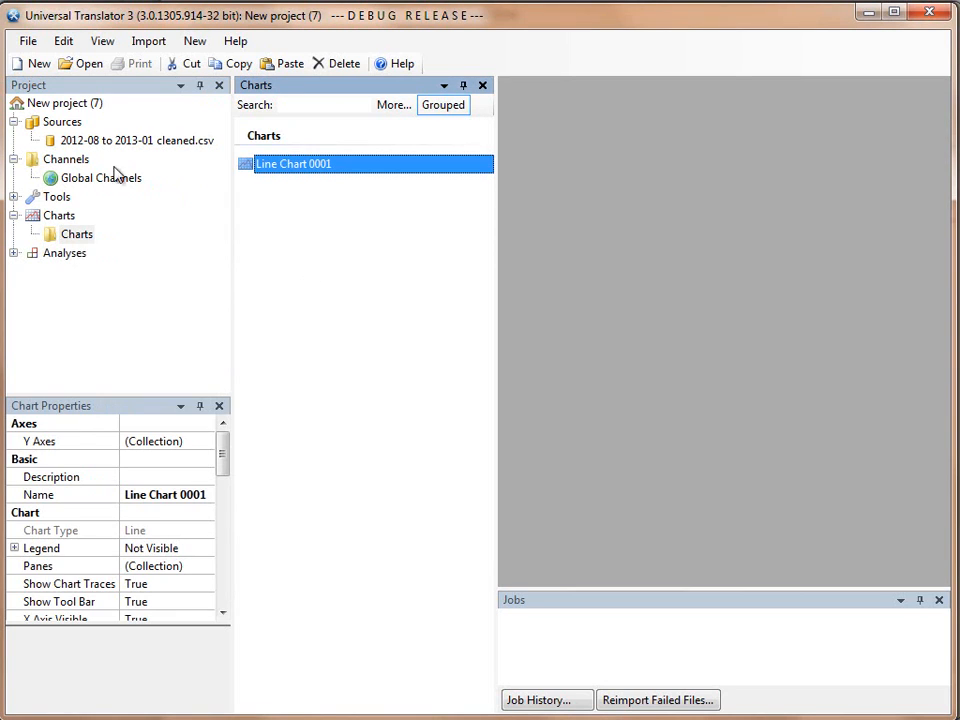
click(64, 163)
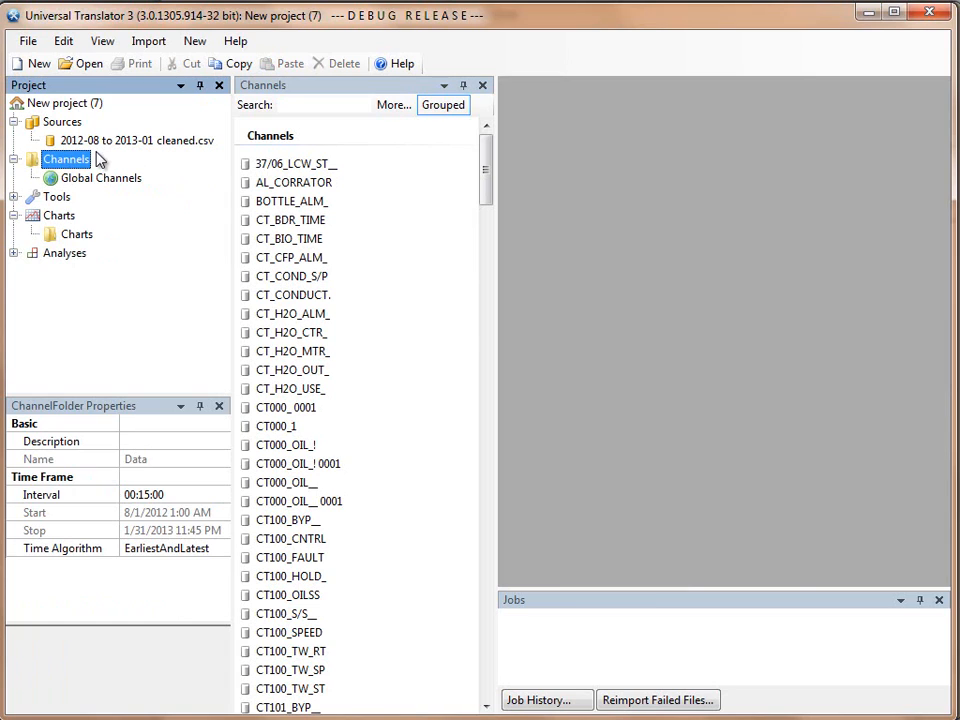
click(58, 217)
click(70, 233)
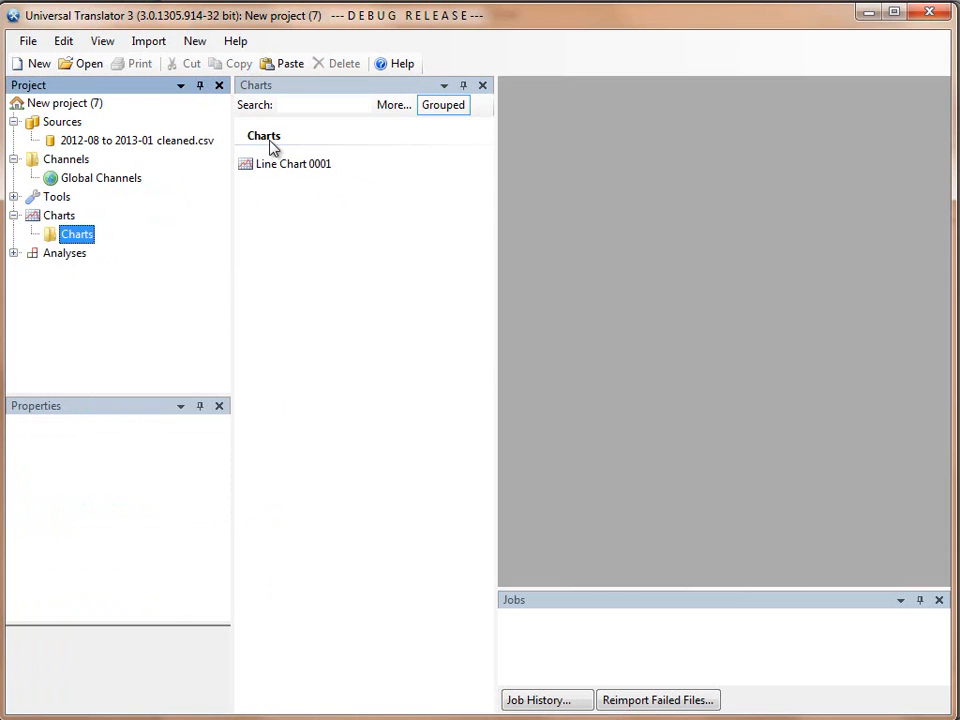
double_click(326, 166)
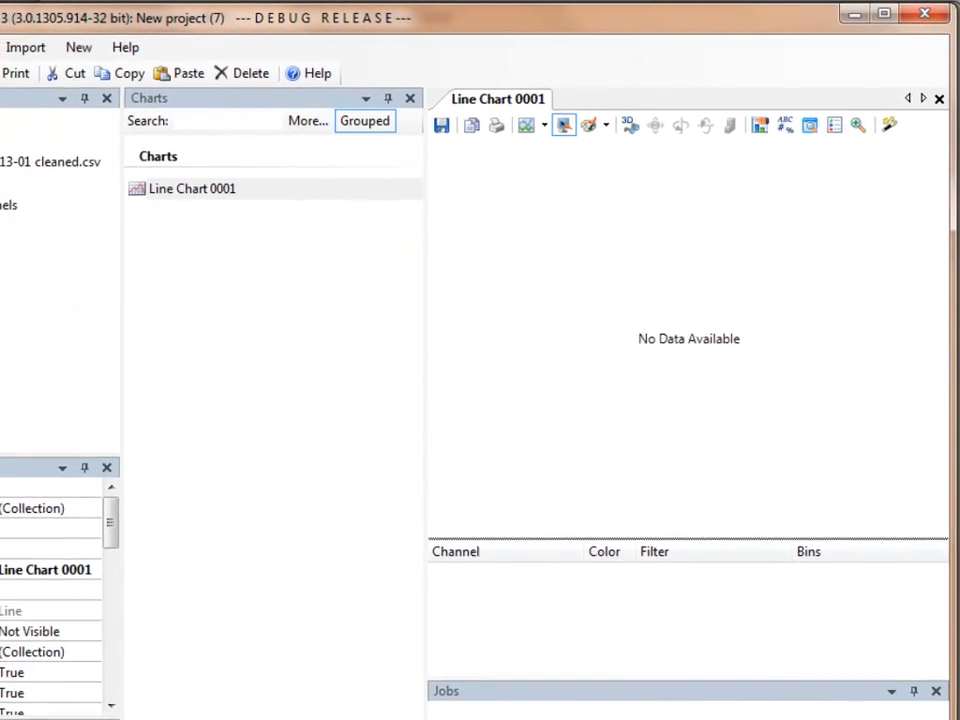
- Show the project's channels and filter the channel list by CT100
click(66, 160)
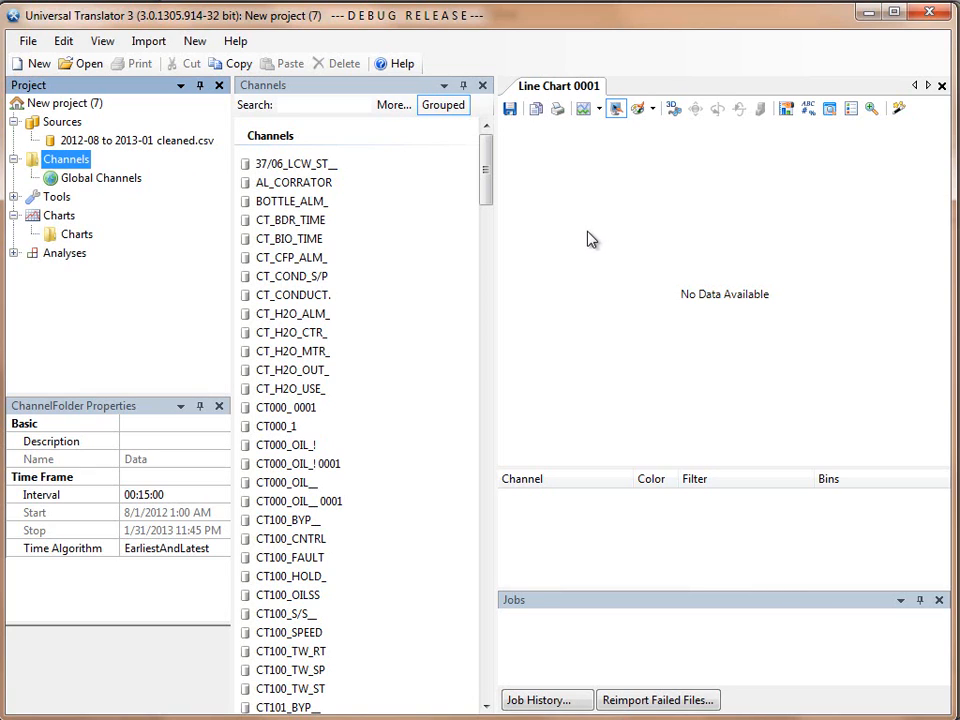
click(488, 183)
drag(488, 183, 494, 443)
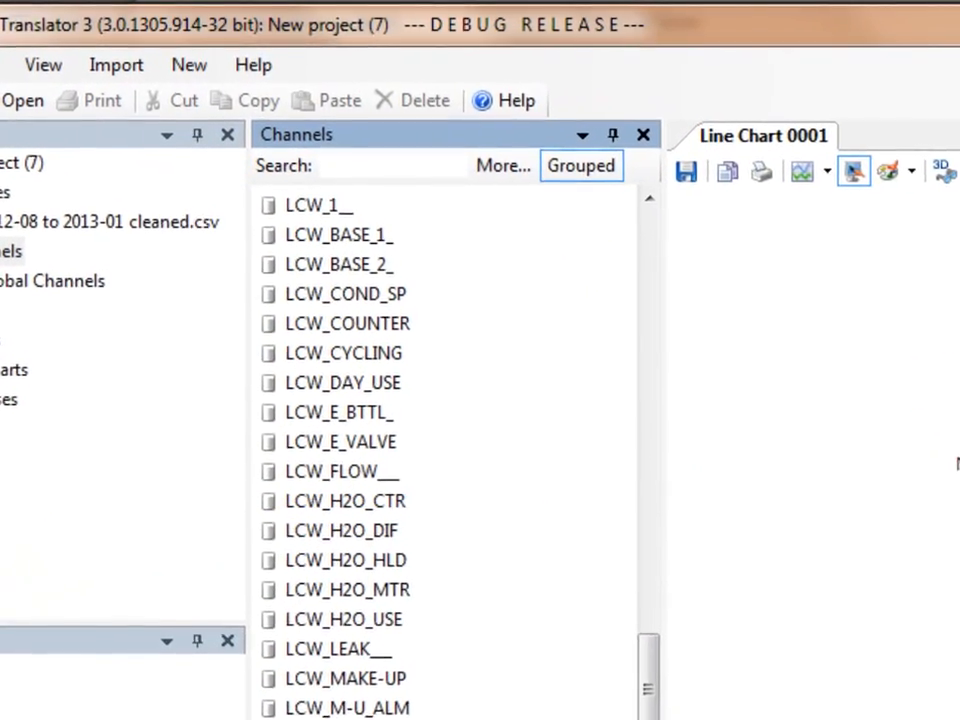
drag(649, 678, 650, 719)
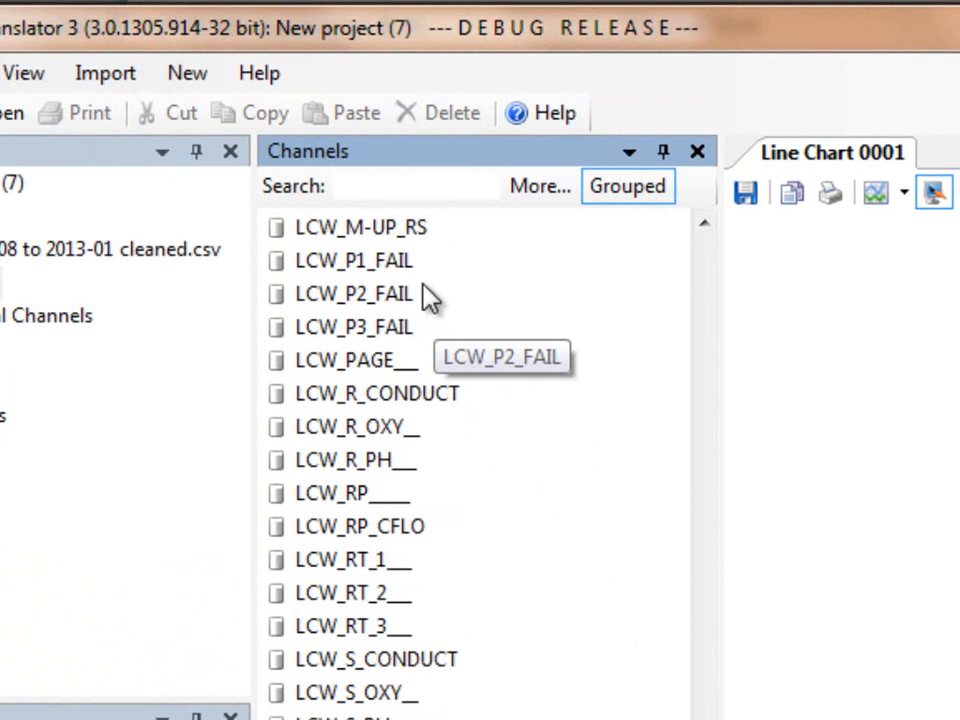
click(385, 190)
text(CT100)
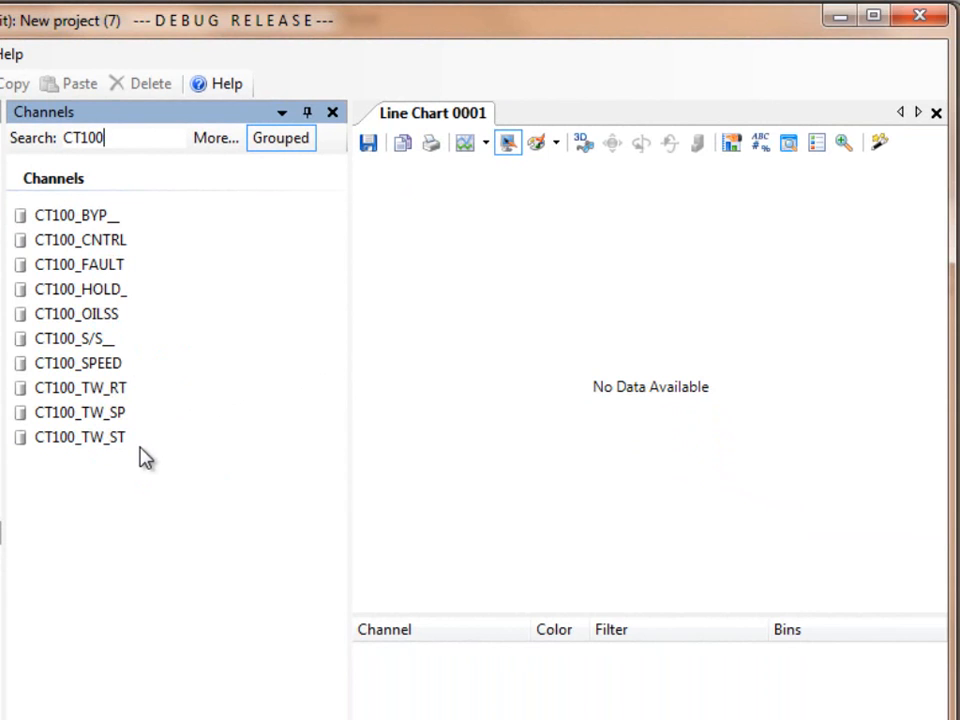
- Add channels CT100_TW_RT, CT100_TW_SP and CT100_TW_ST to the line chart, and narrow the channel list to widen the chart
click(93, 392)
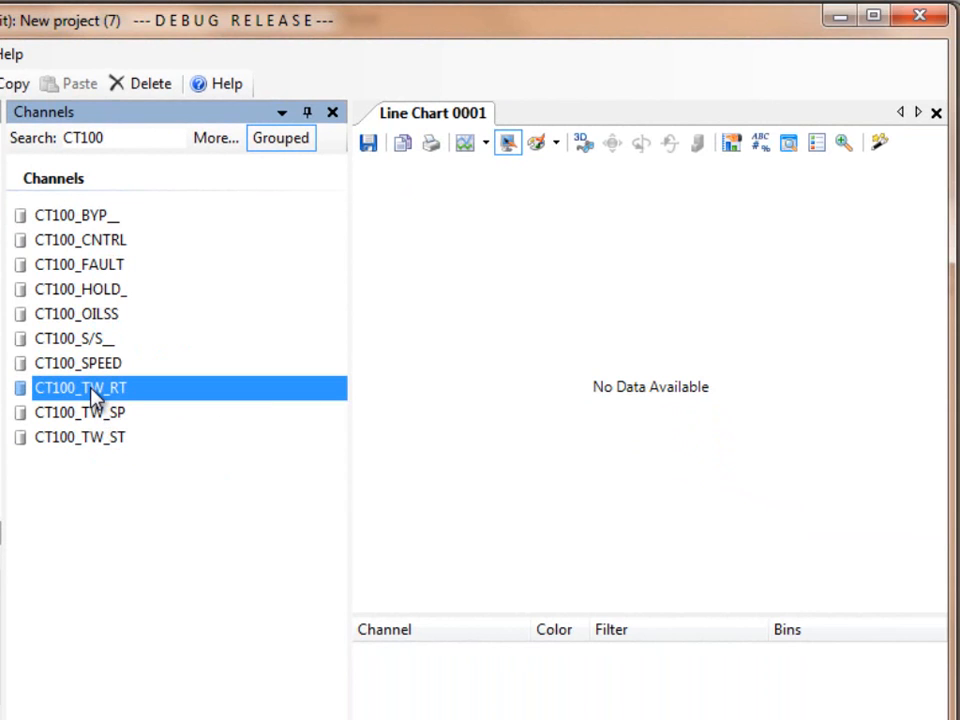
drag(97, 398, 388, 339)
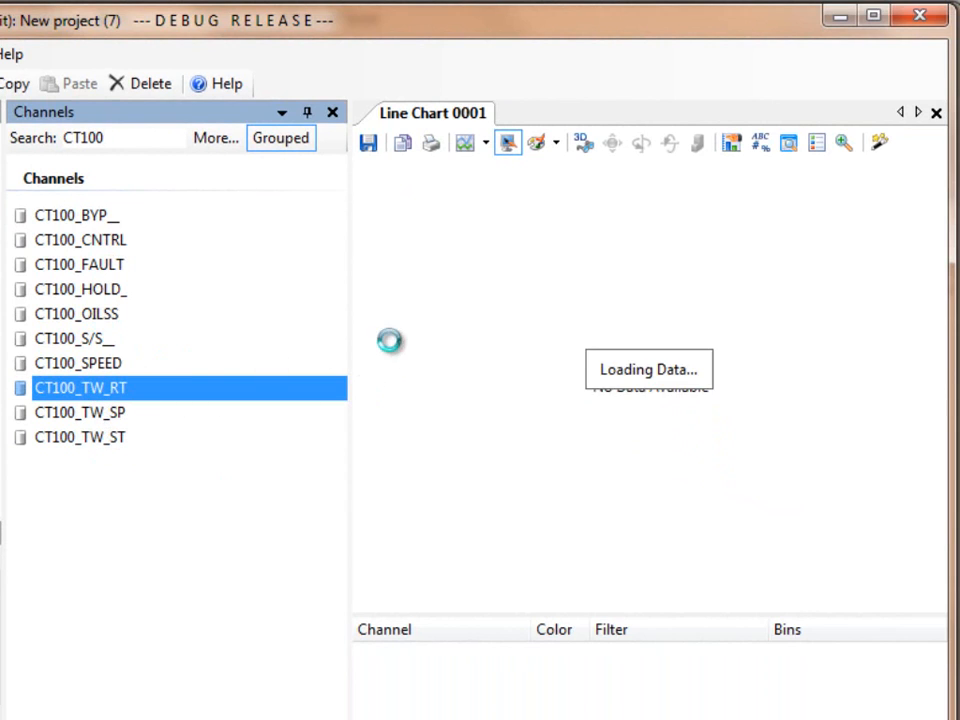
click(127, 416)
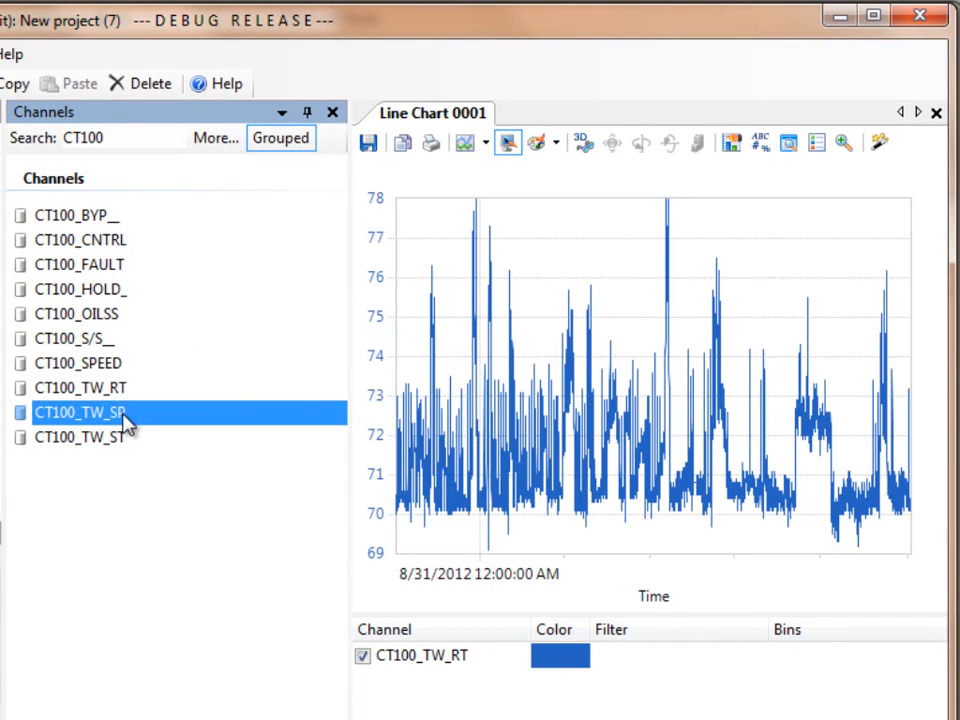
shift+click(117, 443)
drag(68, 420, 448, 364)
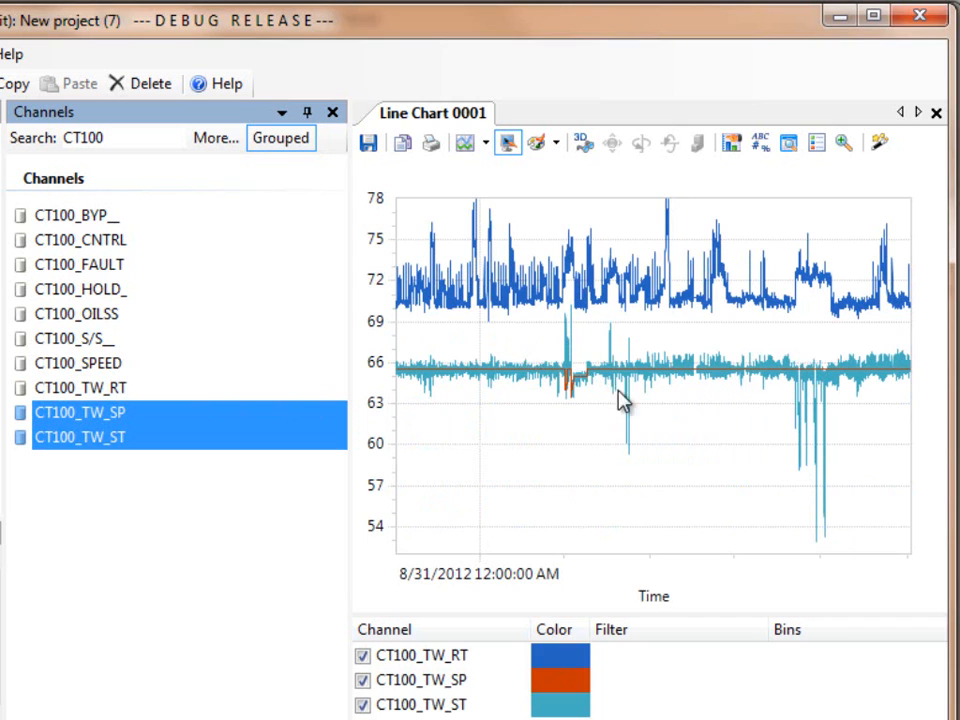
mouse_move(446, 292)
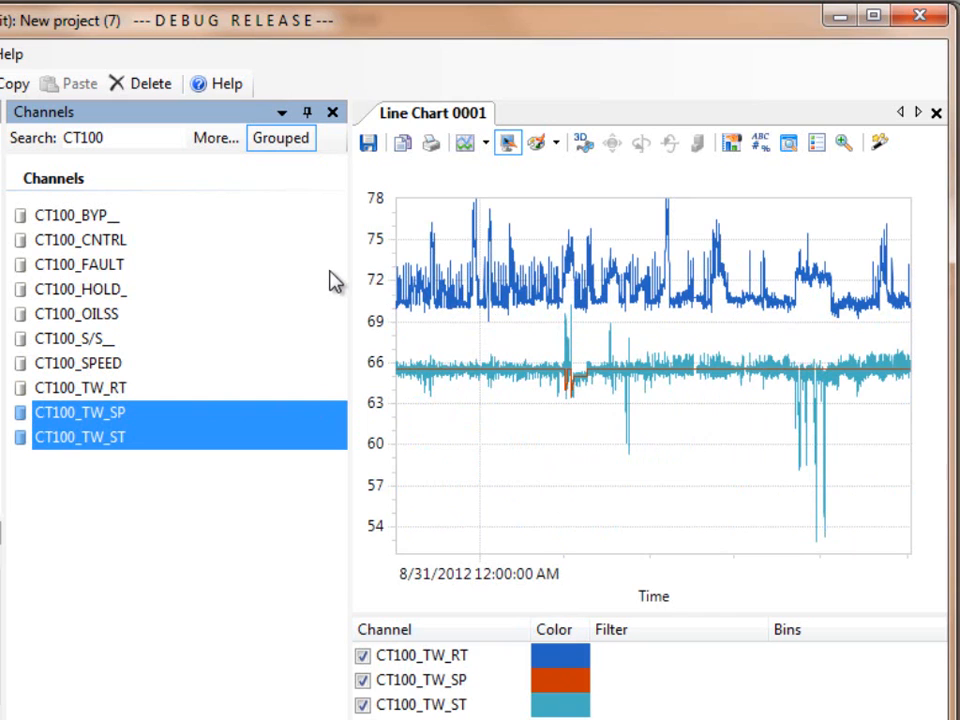
drag(349, 281, 178, 274)
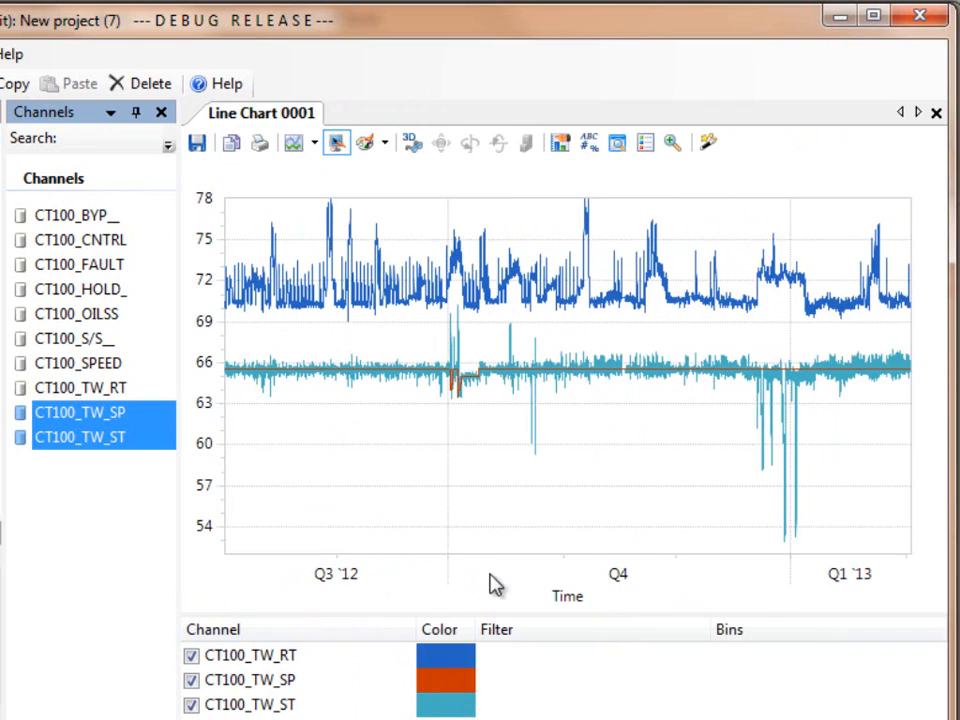
- Zoom in on the CT100_TW_RT trace in two stages, ending on the second half of November 2012
click(672, 143)
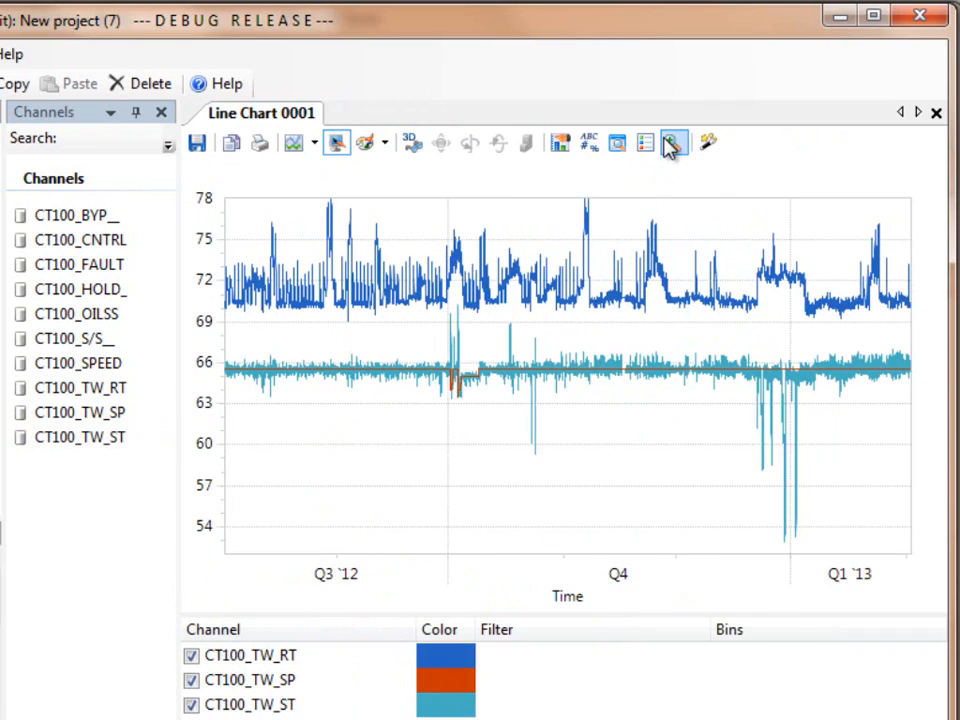
drag(645, 261, 709, 338)
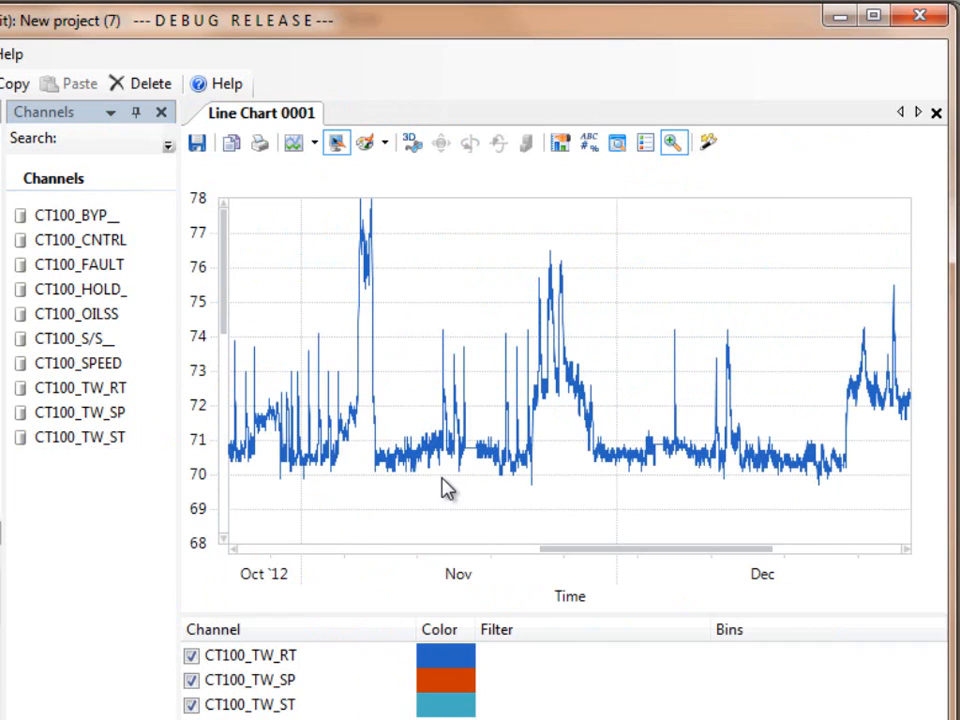
mouse_move(566, 377)
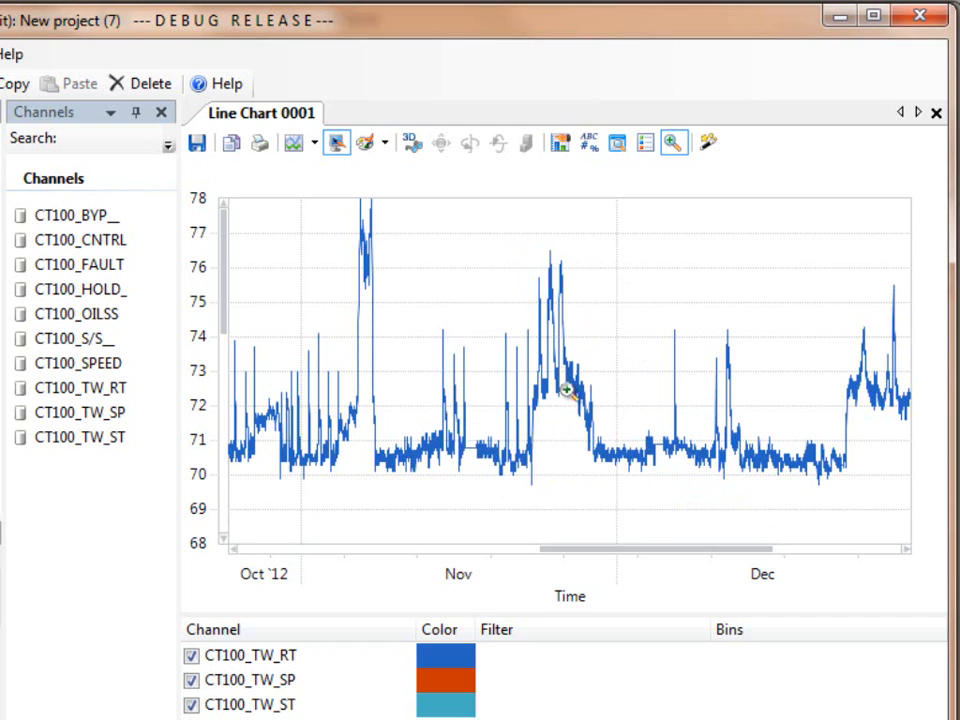
drag(566, 389, 669, 496)
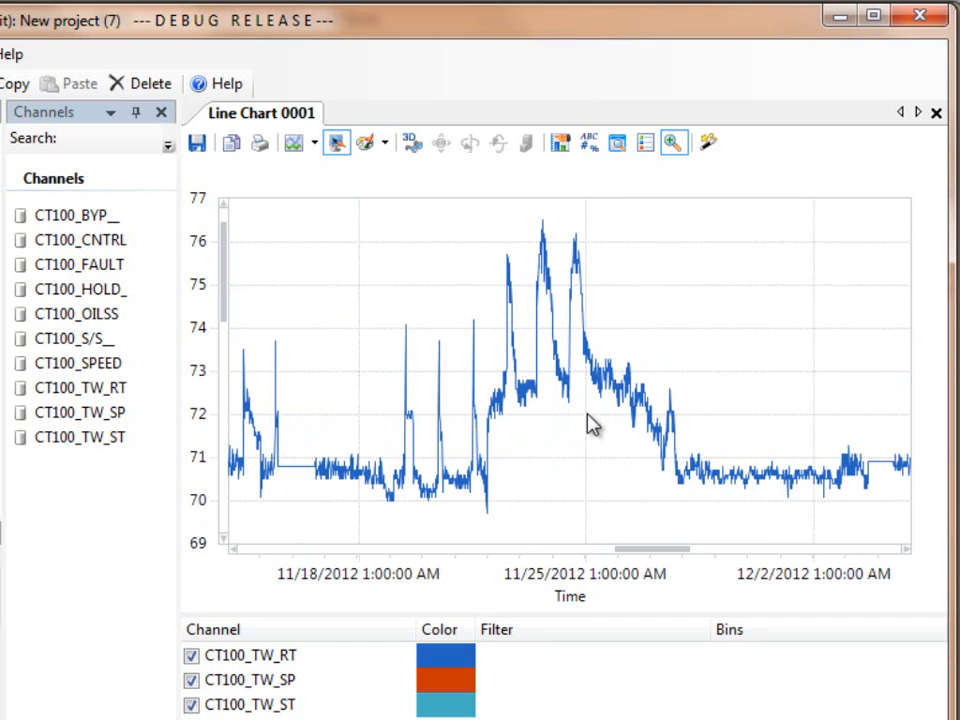
- Examine other dates and temperature ranges of the three traces in the zoomed chart, and restore the full chart extent
scroll(592, 424, down, 3)
scroll(592, 424, down, 5)
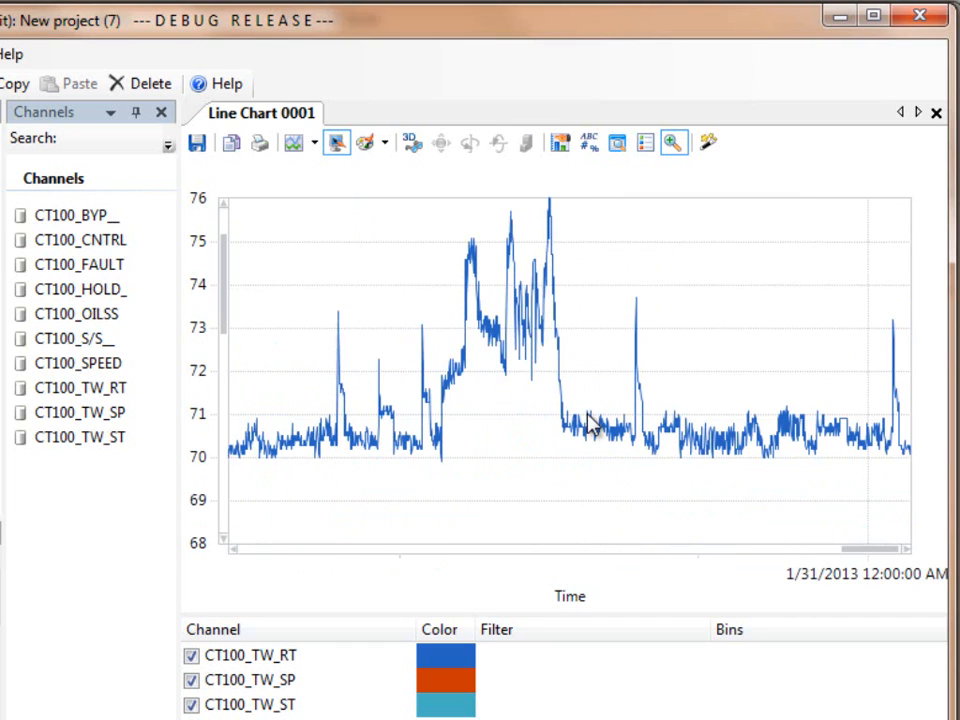
scroll(592, 424, up, 5)
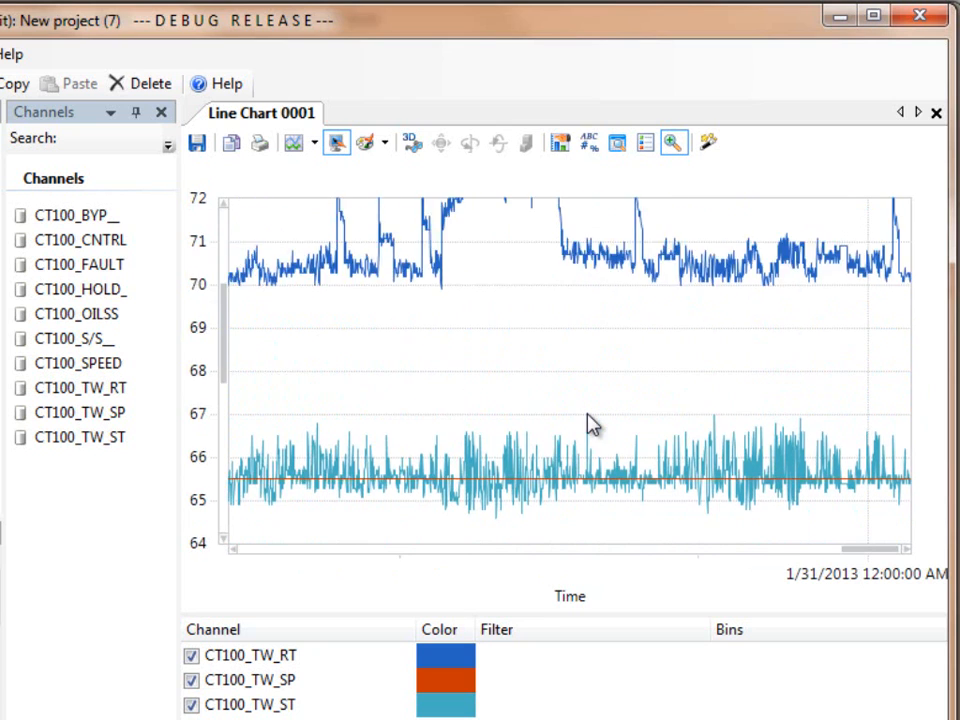
scroll(592, 424, left, 8)
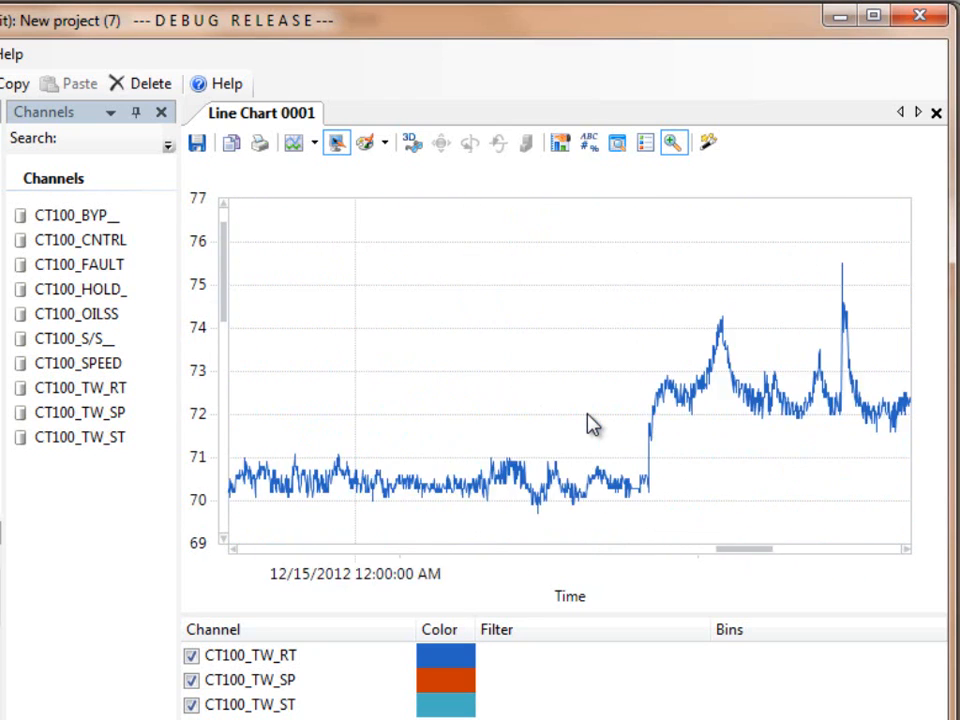
scroll(592, 424, left, 3)
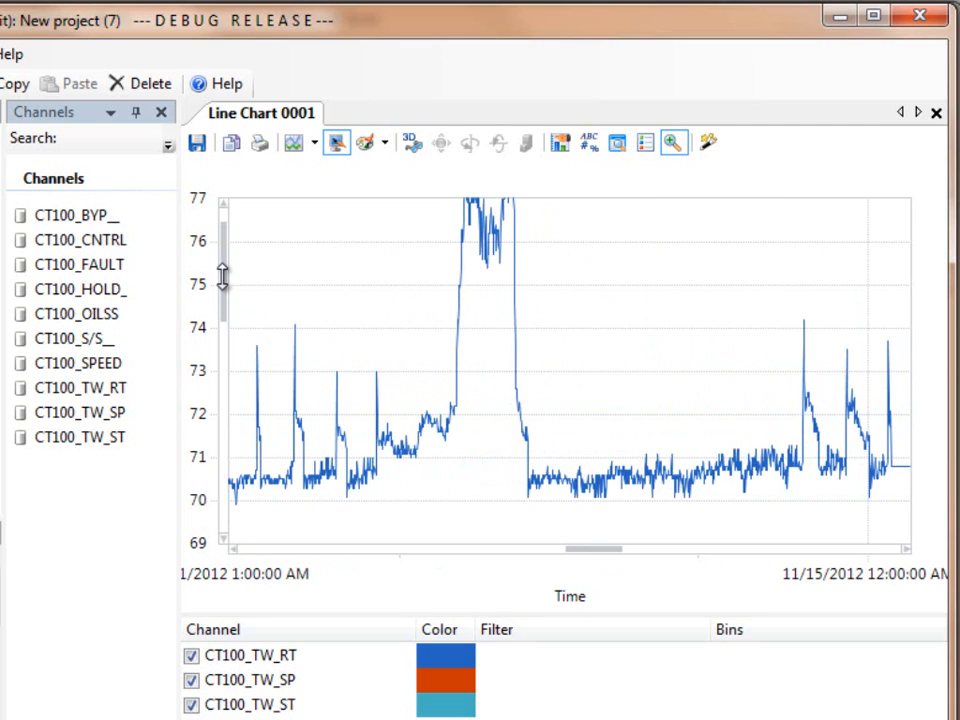
drag(222, 277, 227, 369)
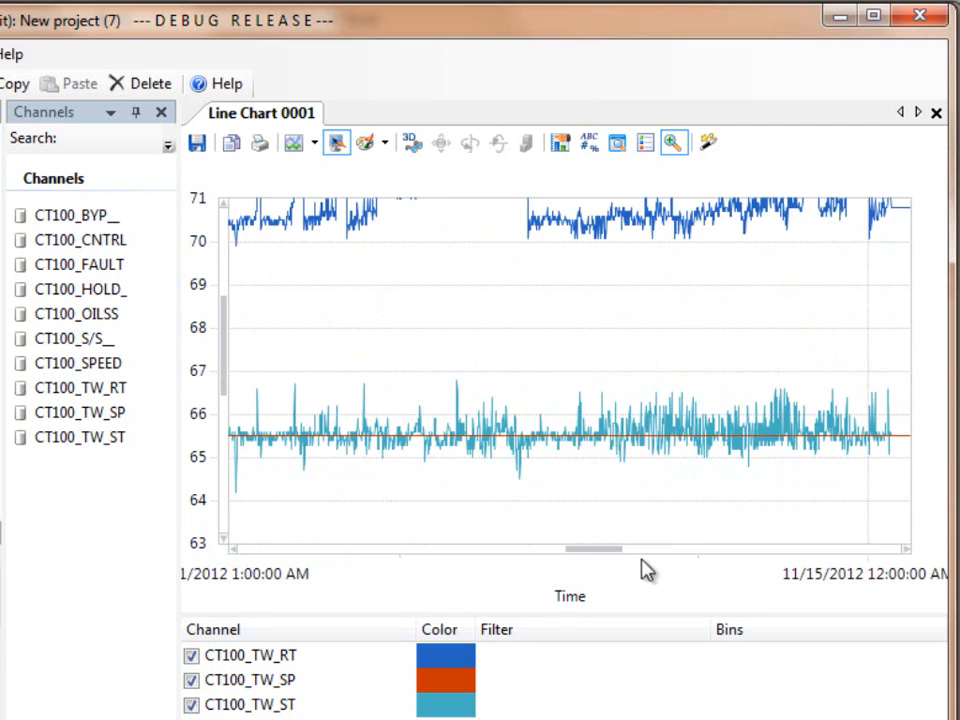
scroll(617, 549, right, 3)
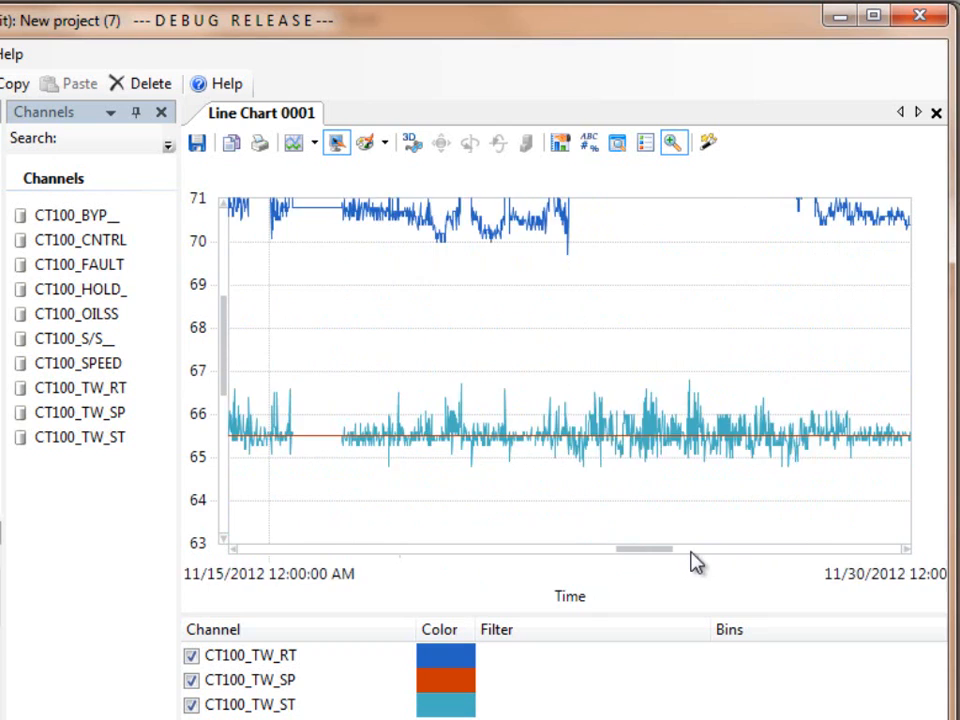
scroll(690, 553, right, 2)
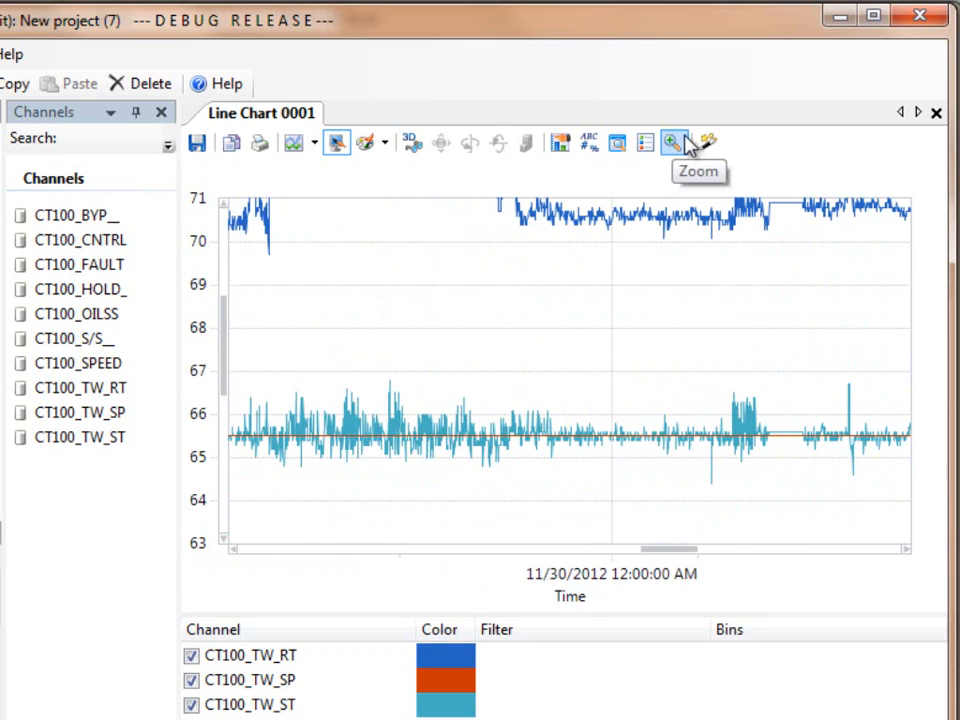
click(686, 142)
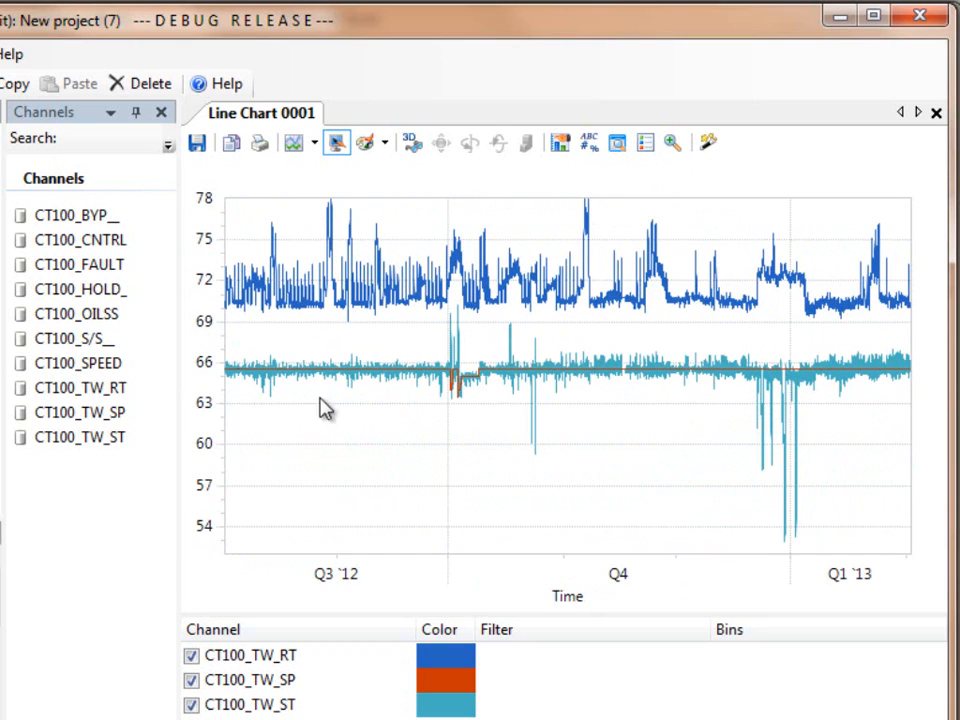
- Zoom in on the CT100_TW_RT peaks from mid to late November 2012, between 70 and 78
mouse_move(737, 309)
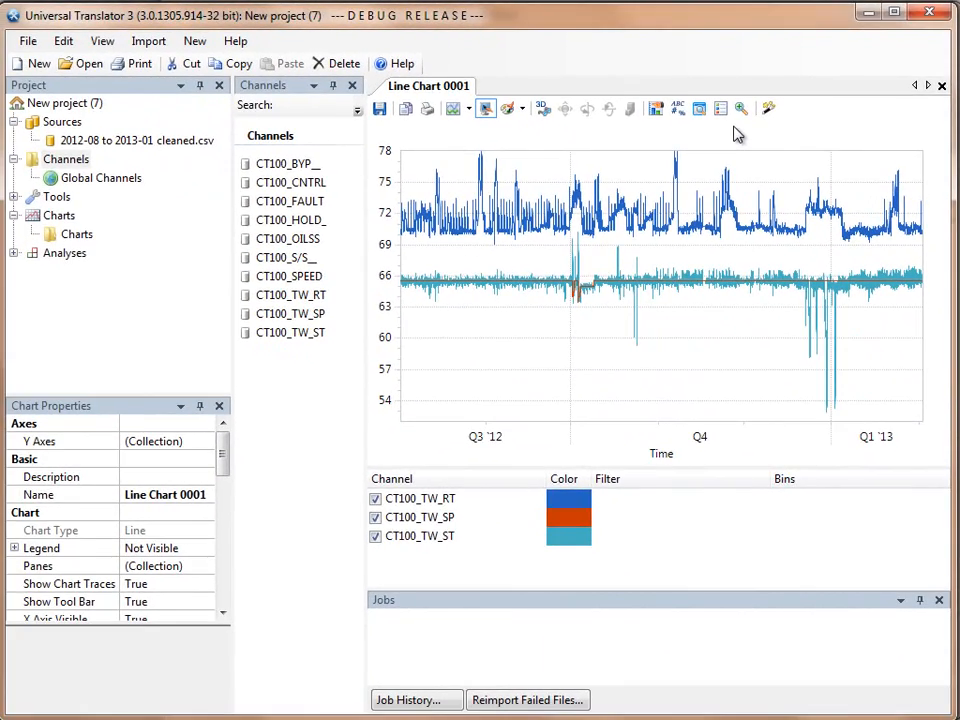
click(742, 110)
mouse_move(727, 211)
drag(741, 224, 743, 228)
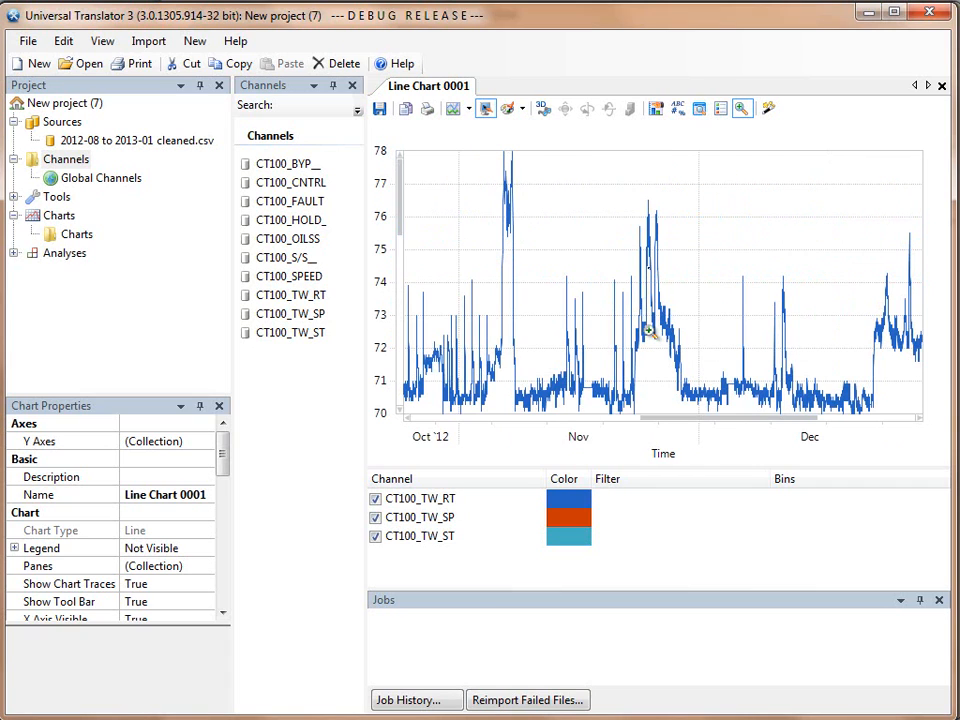
drag(636, 155, 672, 396)
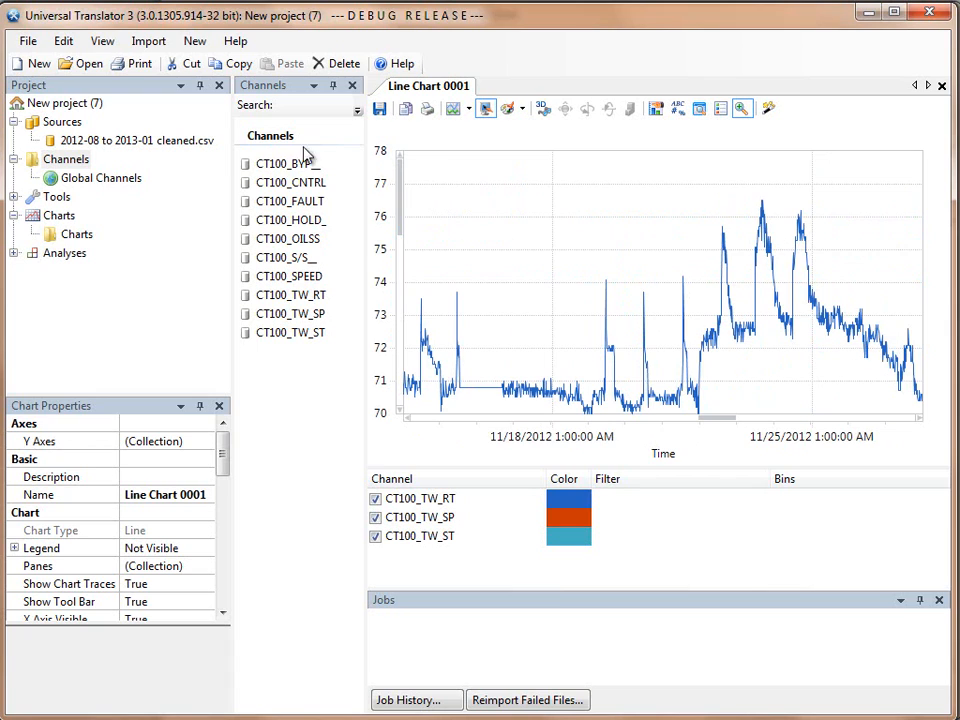
- Set the Channels folder's time interval to 01:15:00 and return the chart to its full extent
click(67, 161)
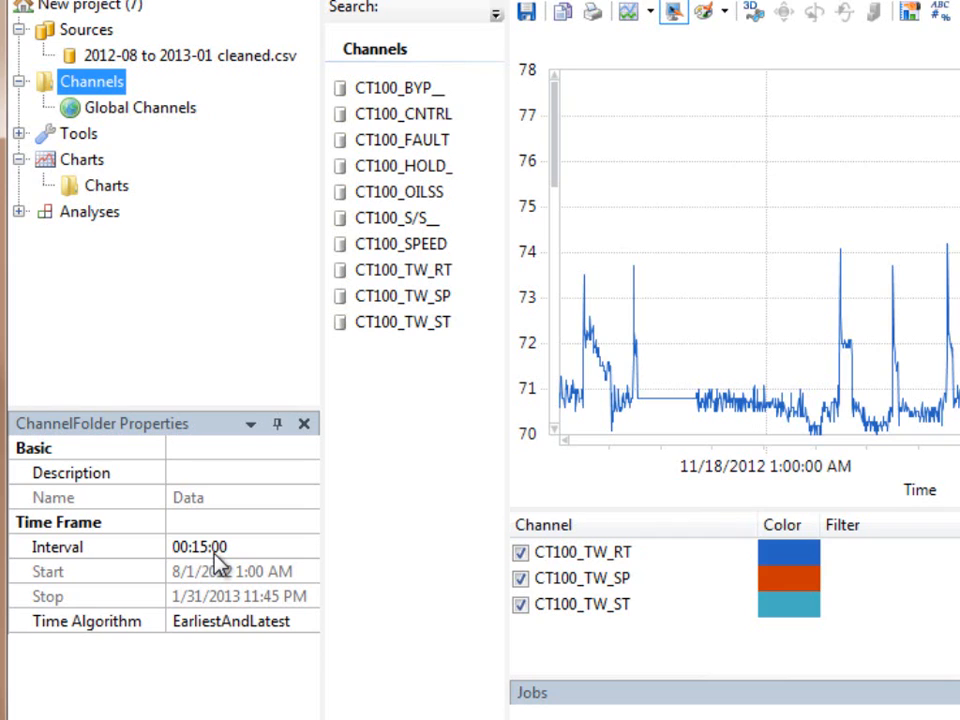
click(182, 546)
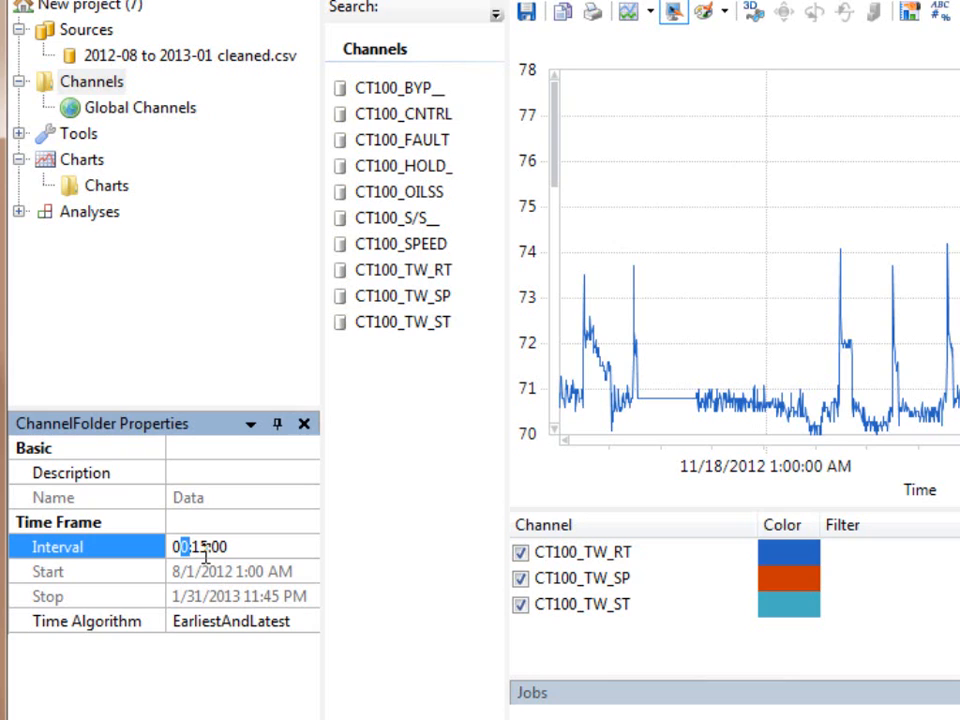
text(1)
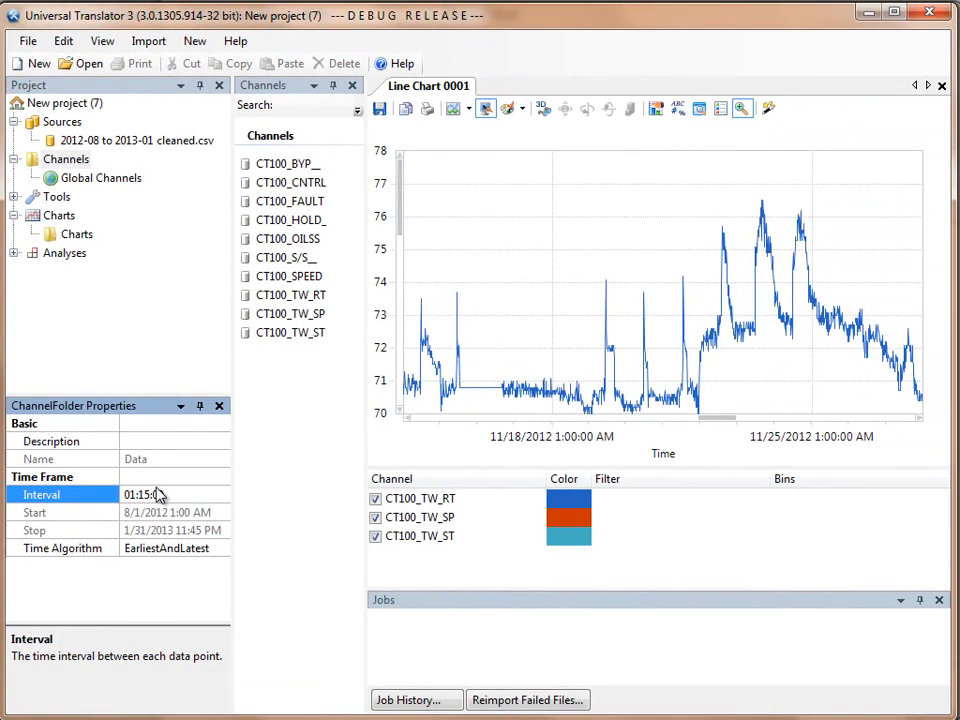
key(Return)
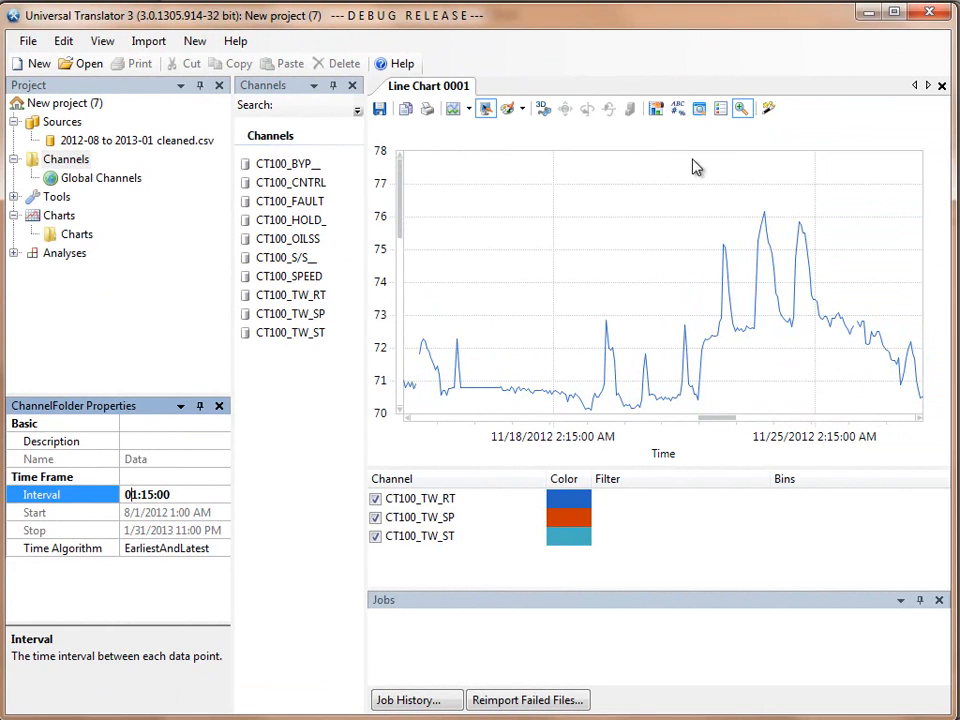
click(741, 109)
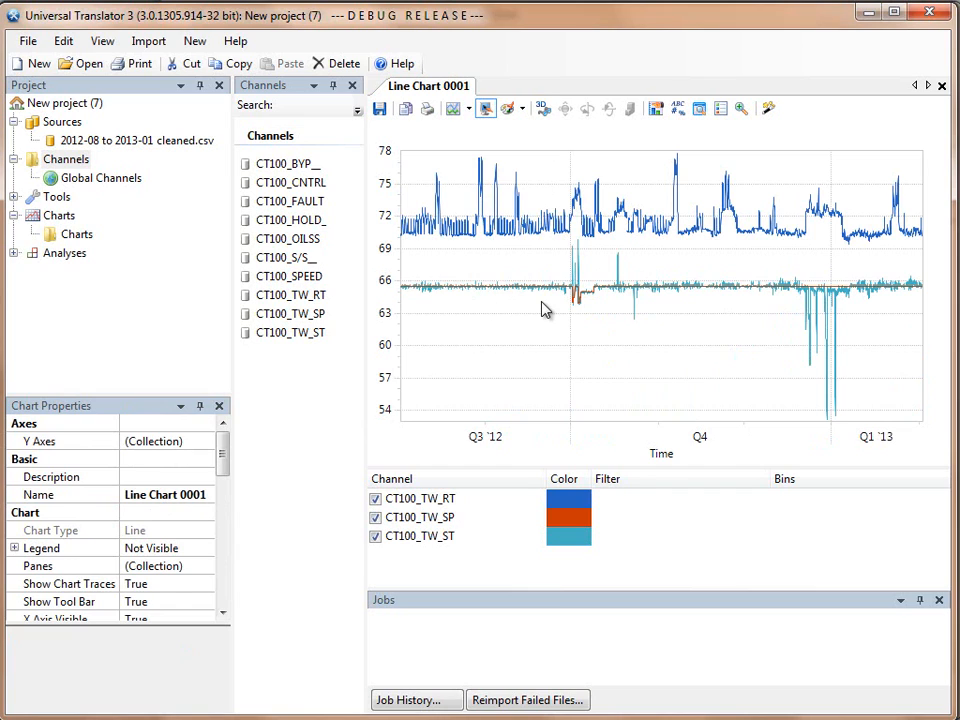
- Set the Channels folder's time interval to 00:05:00
click(62, 162)
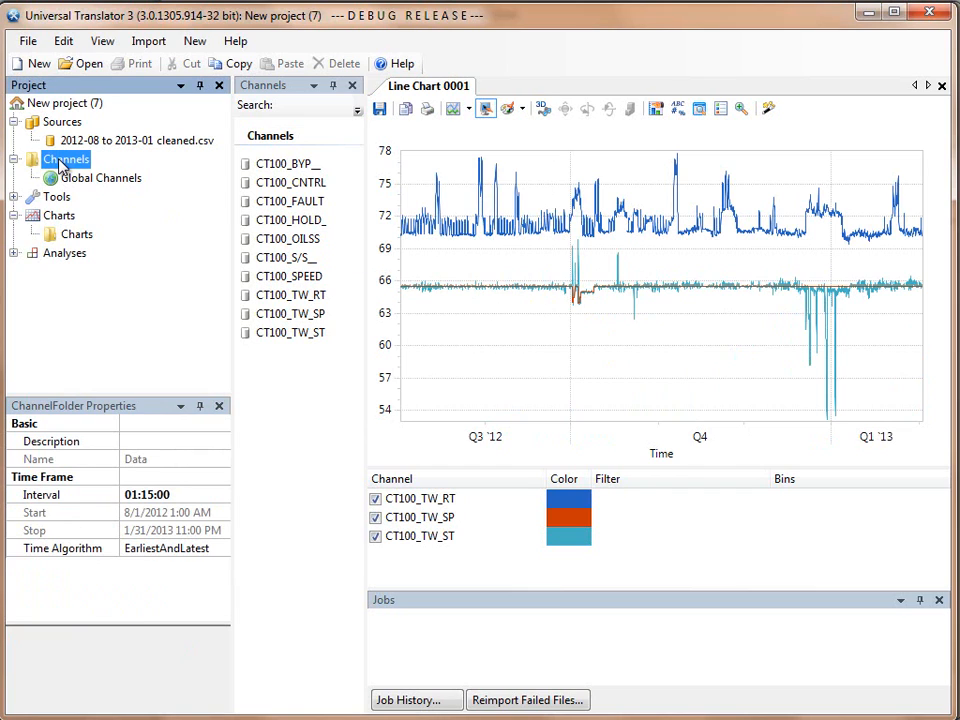
click(131, 495)
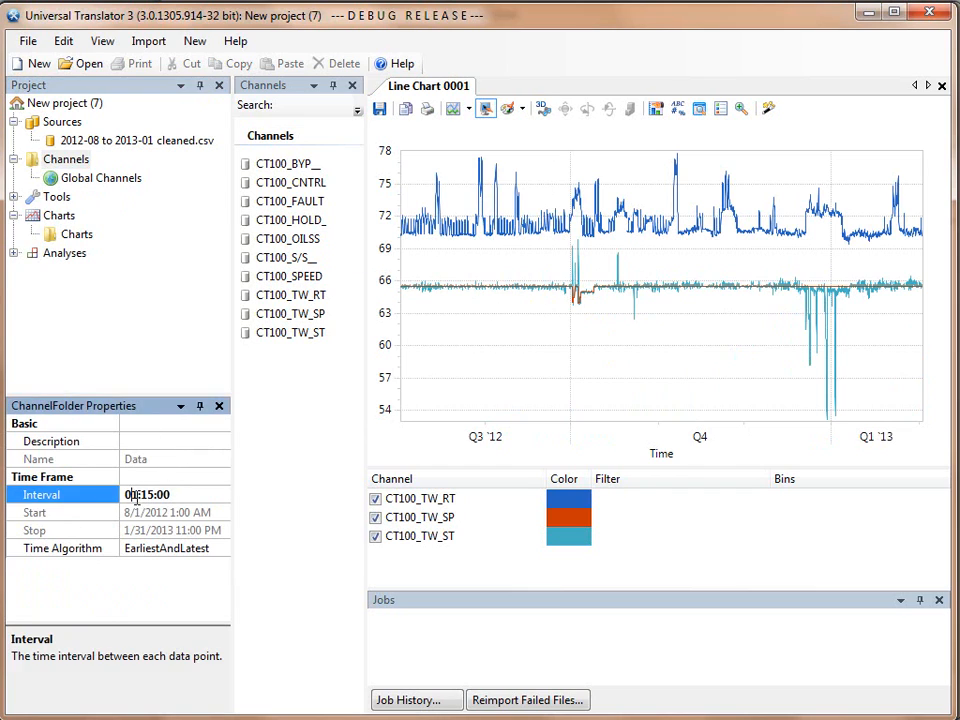
text(1)
key(Return)
key(shift+Right)
text(0)
key(BackSpace)
text(0)
key(Return)
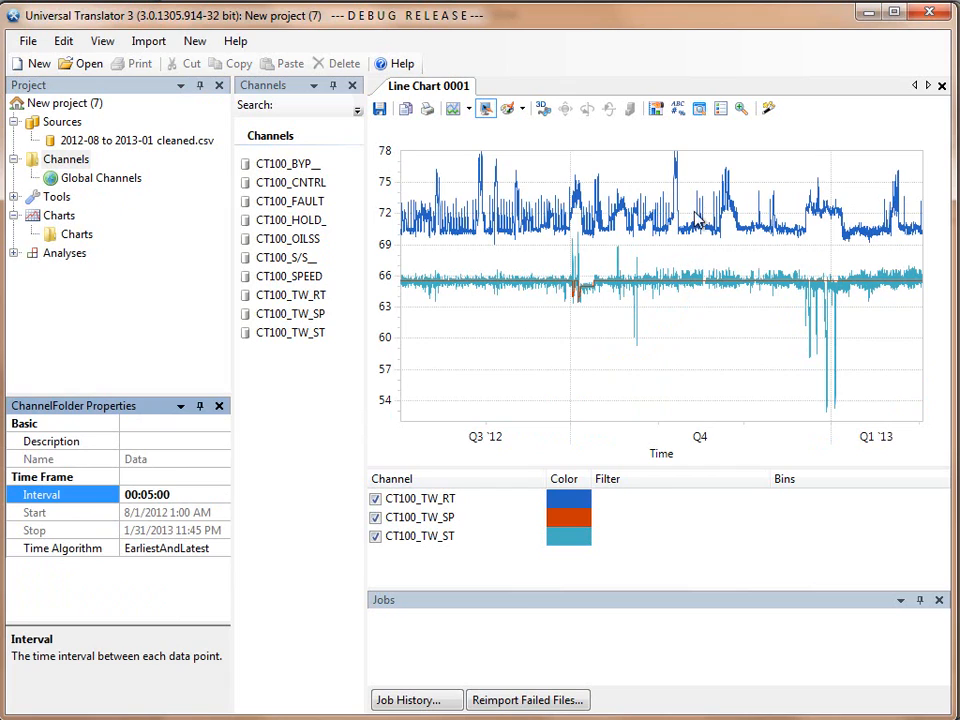
- Turn on zooming for the line chart to inspect the data at the current interval
click(741, 108)
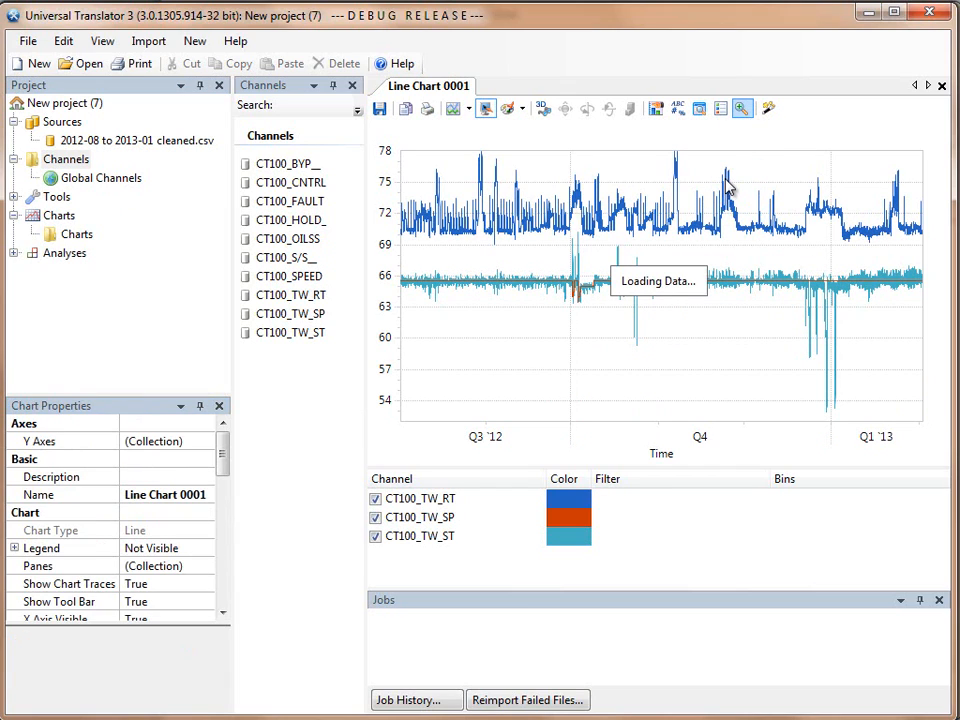